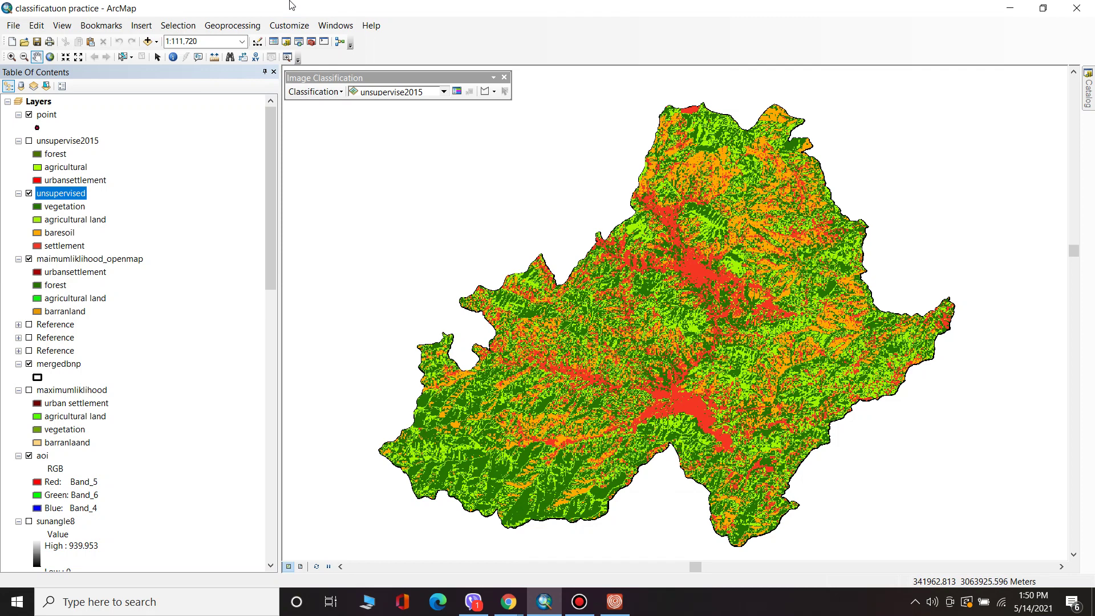
- Open Conversion Tools > From Raster > Raster to ASCII with maximumliklihood as the input raster
left_click(310, 42)
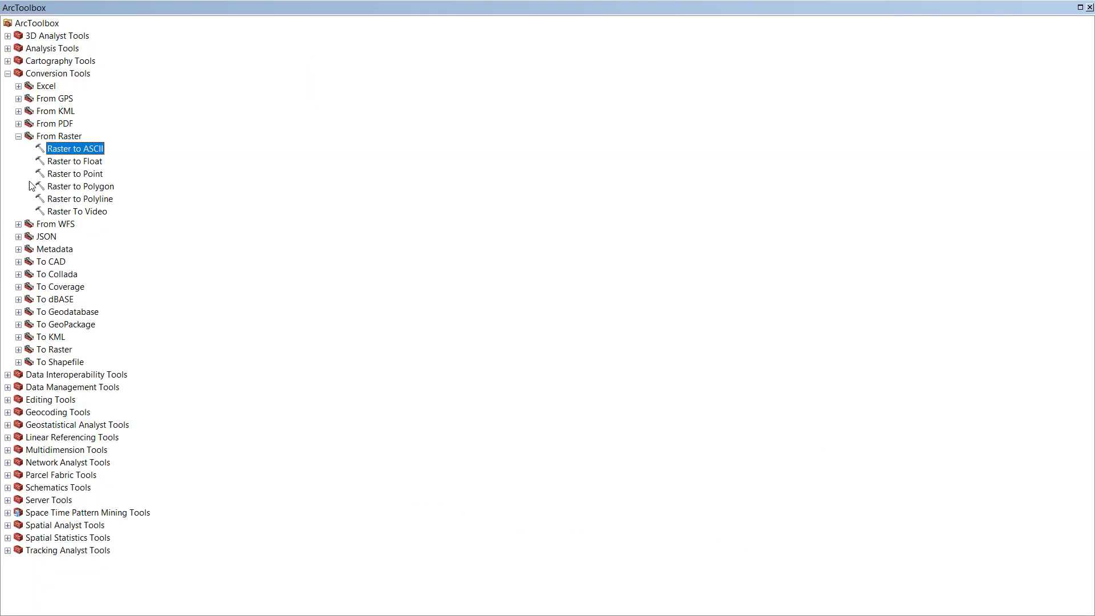
left_click(7, 74)
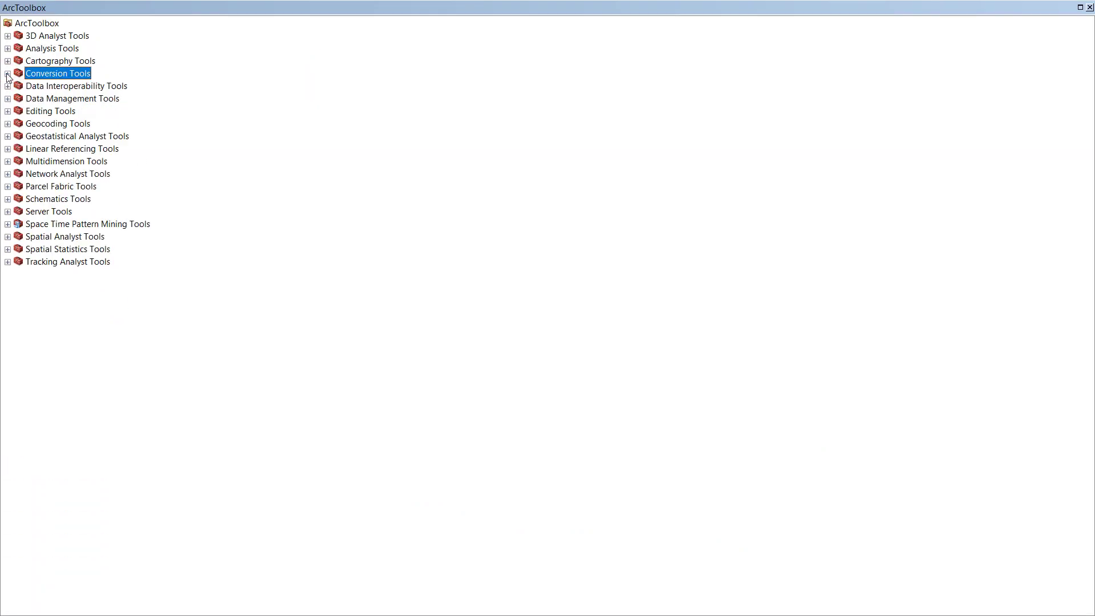
left_click(8, 74)
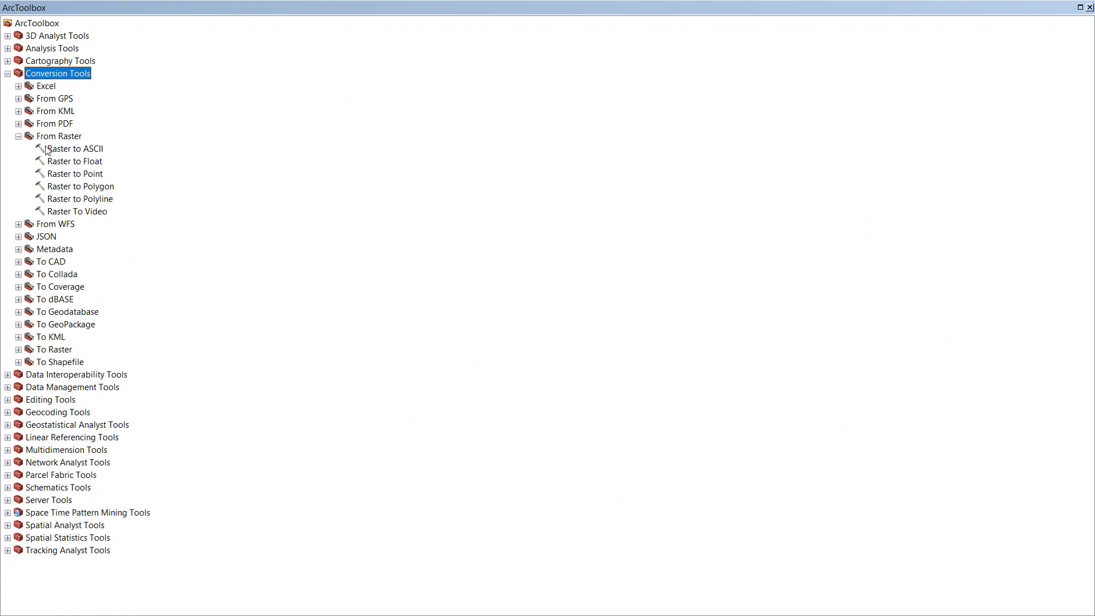
double_click(52, 149)
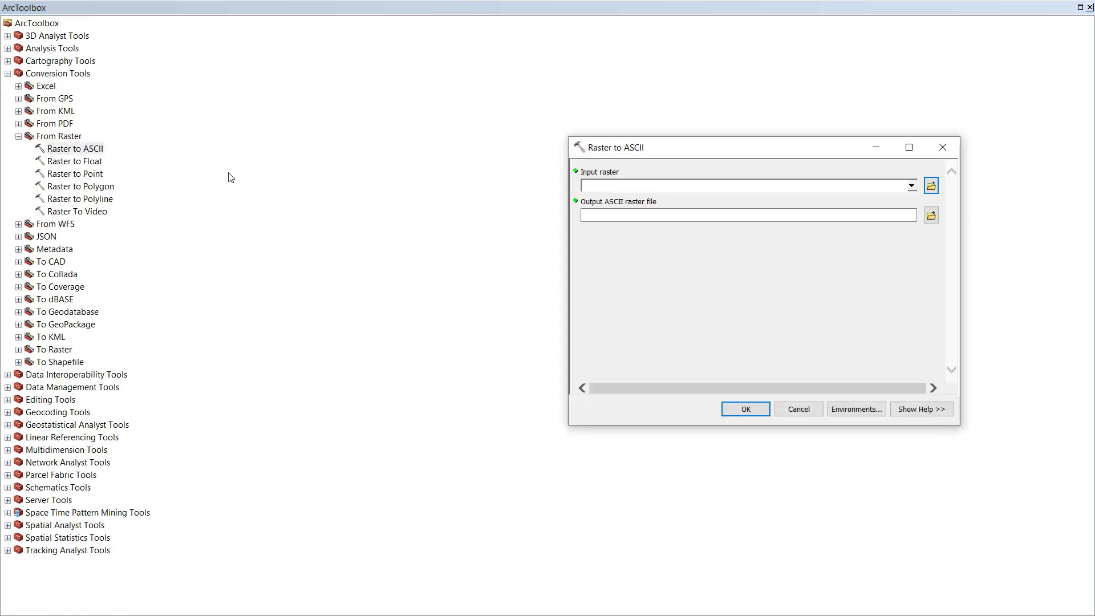
left_click(911, 185)
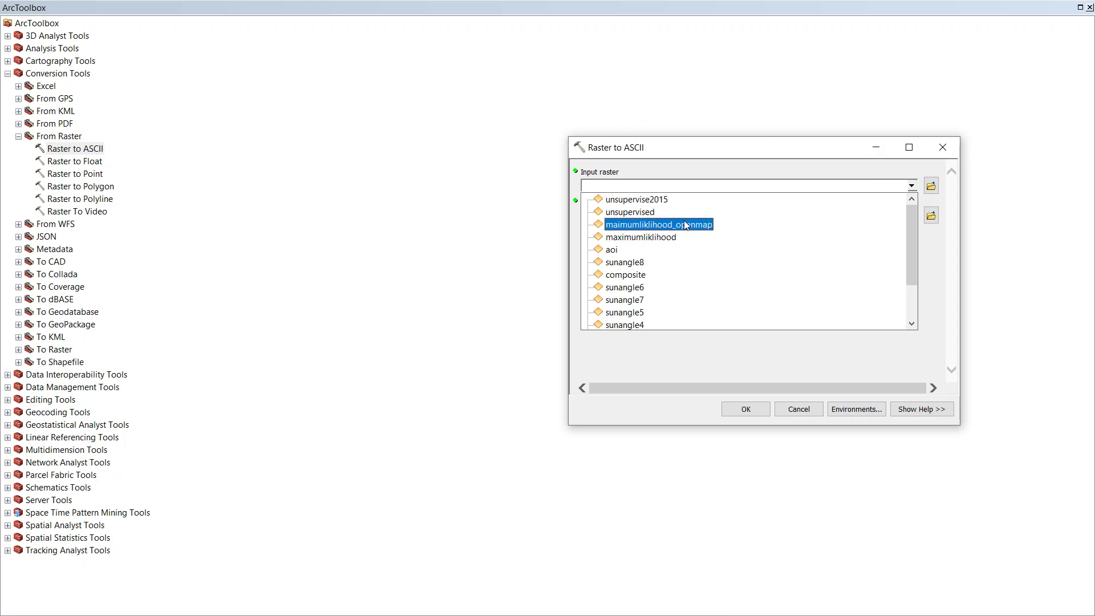
left_click(657, 236)
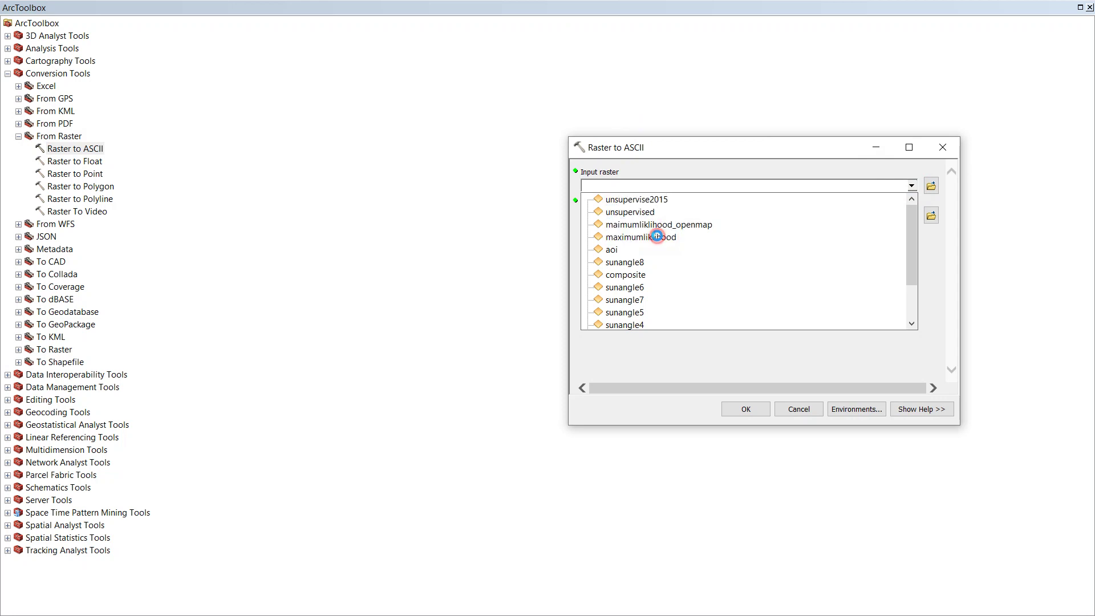
- Browse for the output location in D:\LANDSAT_bnp-pnti-dhukl\classification\terrset
left_click(930, 215)
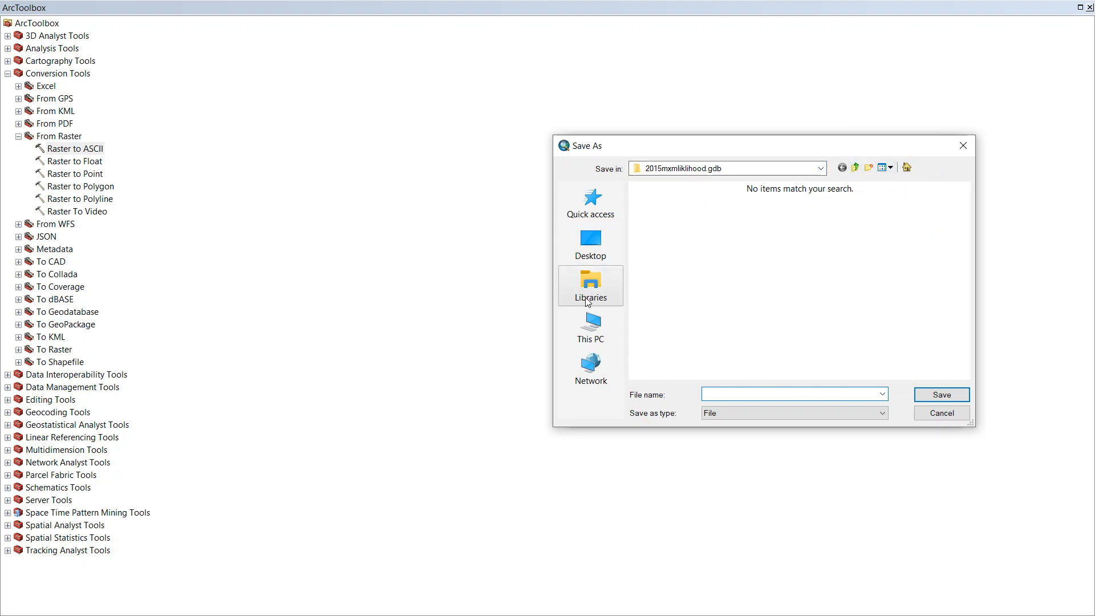
left_click(584, 319)
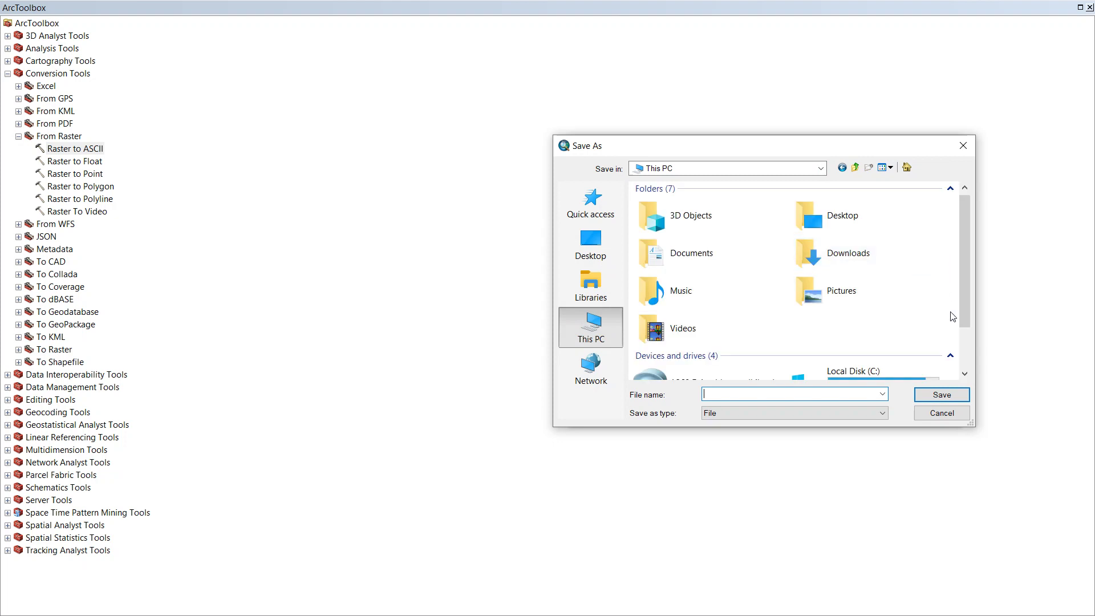
left_click_drag(966, 313, 968, 365)
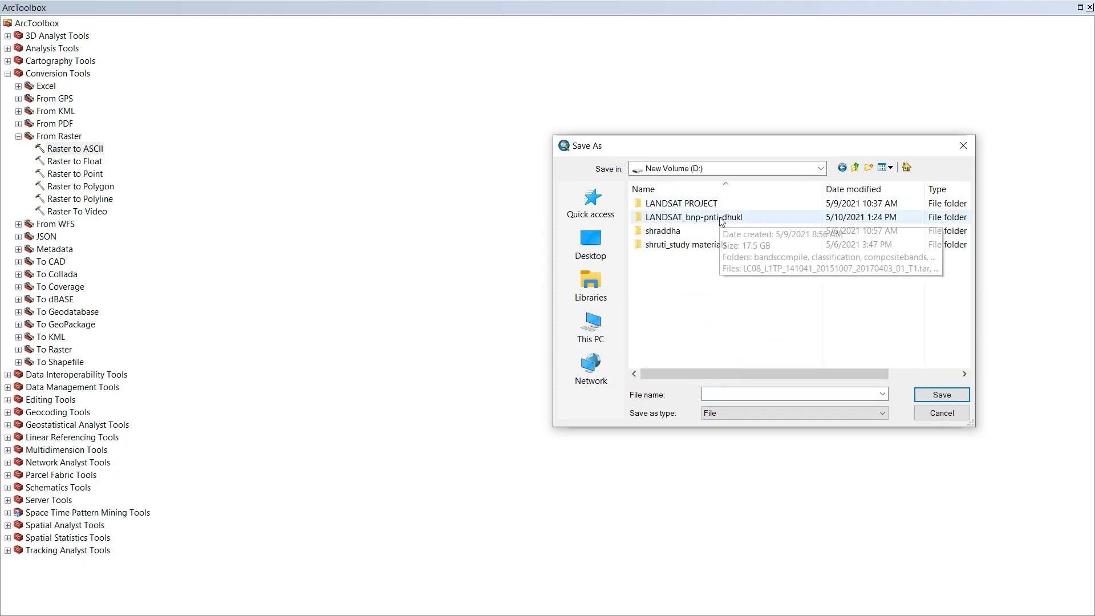
double_click(720, 217)
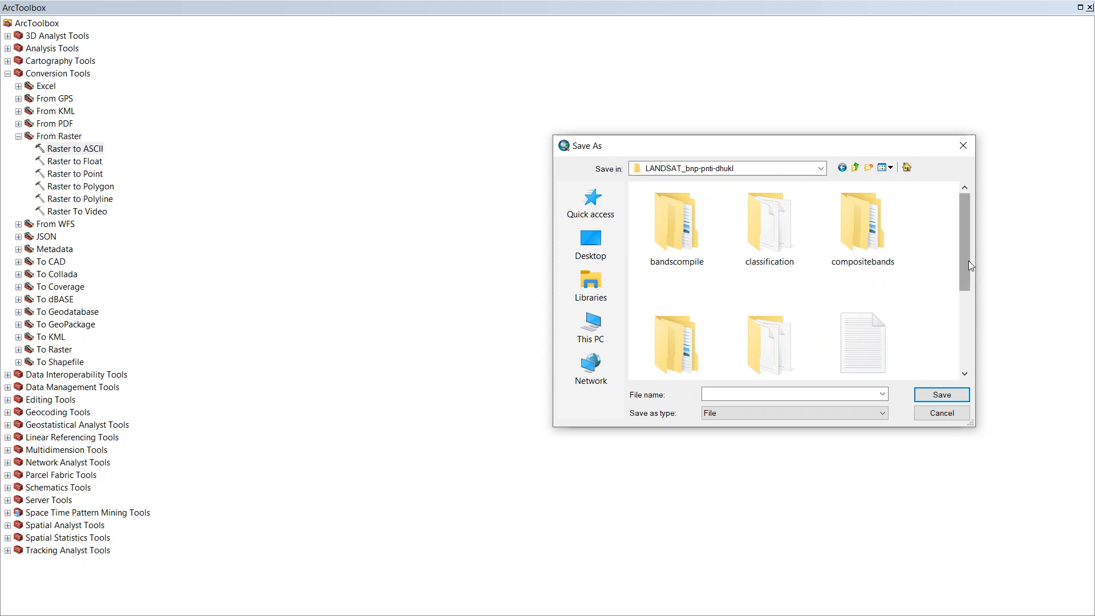
left_click_drag(968, 261, 967, 353)
left_click(966, 354)
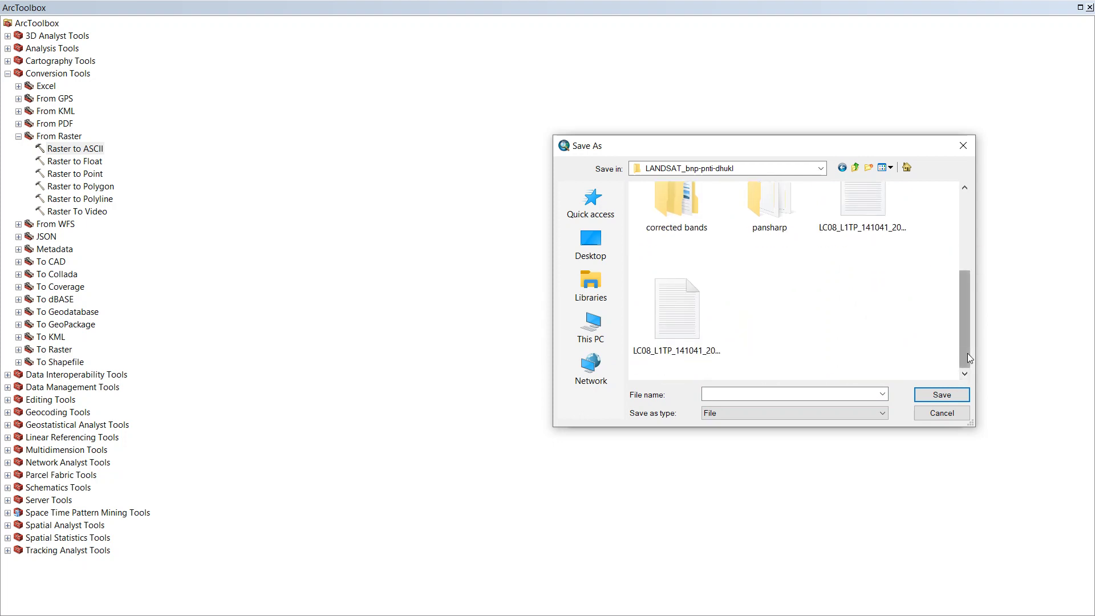
scroll(967, 354, "up", 5)
double_click(791, 218)
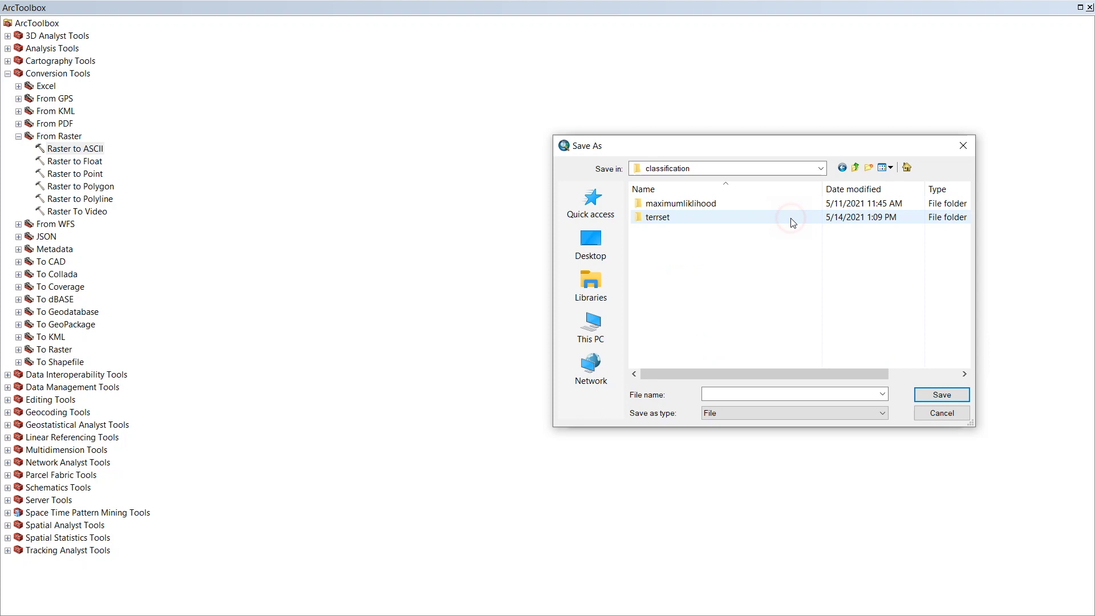
double_click(717, 217)
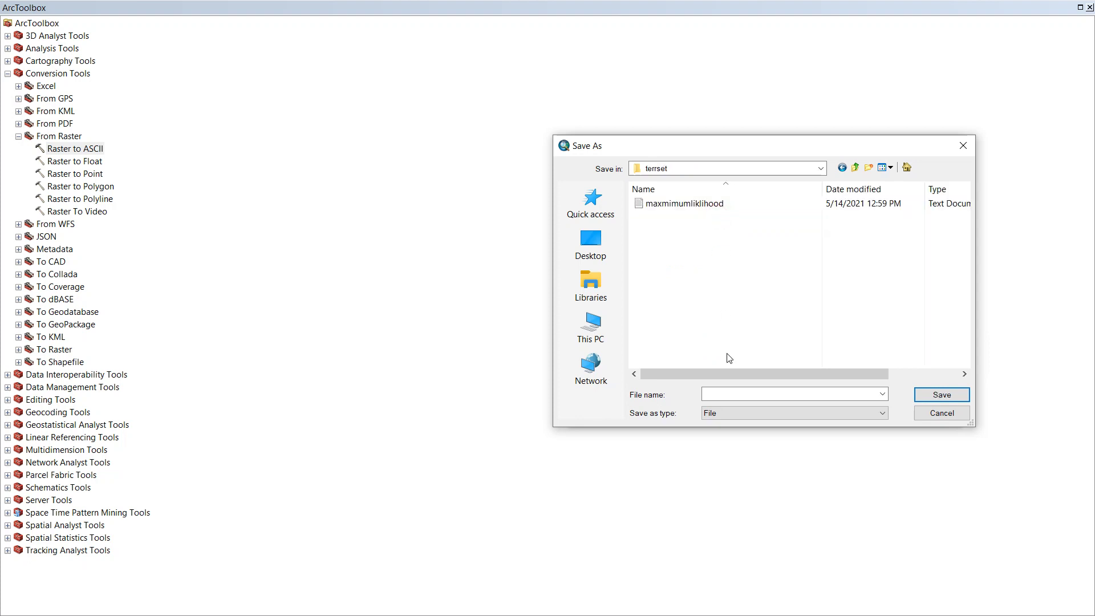
- Name the ASCII output file 'practice' and save it there
left_click(717, 396)
type("practice")
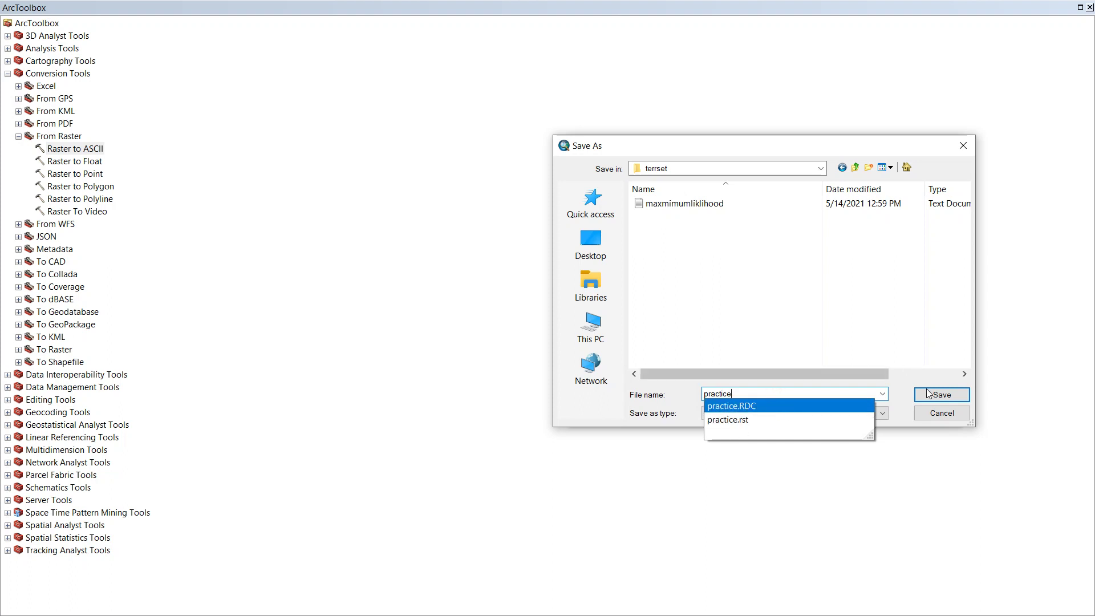
left_click(946, 395)
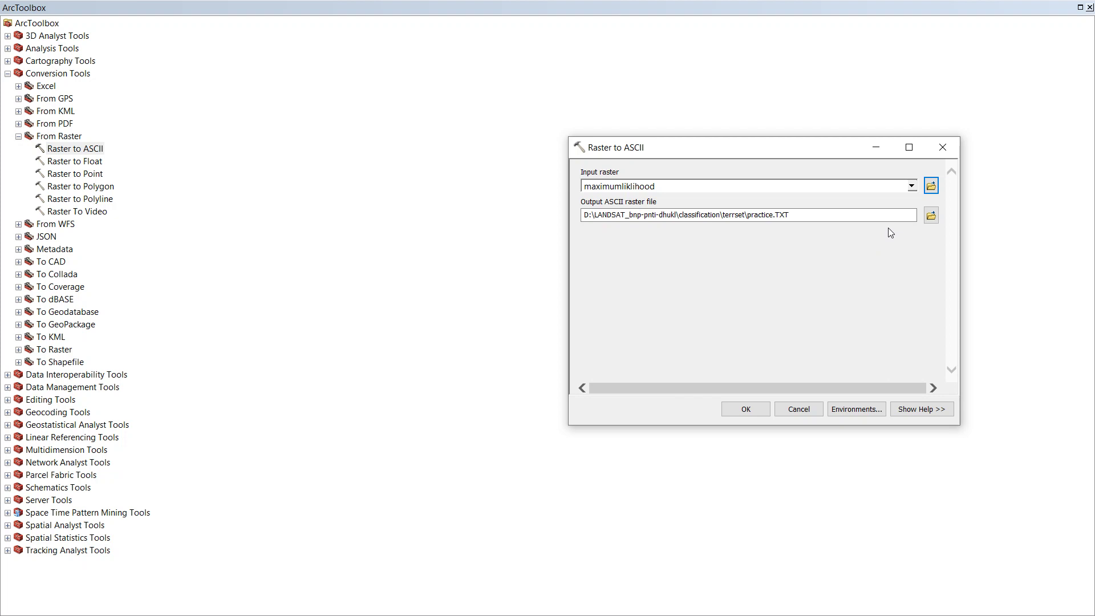
- Run the Raster to ASCII conversion to practice.TXT and close ArcToolbox
left_click(747, 409)
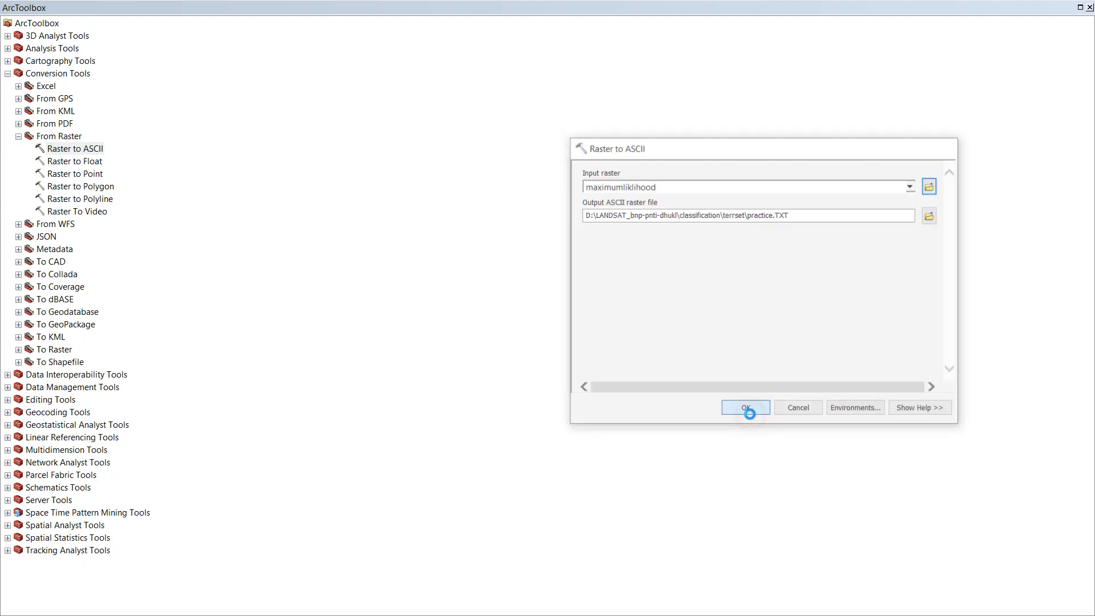
left_click(1089, 7)
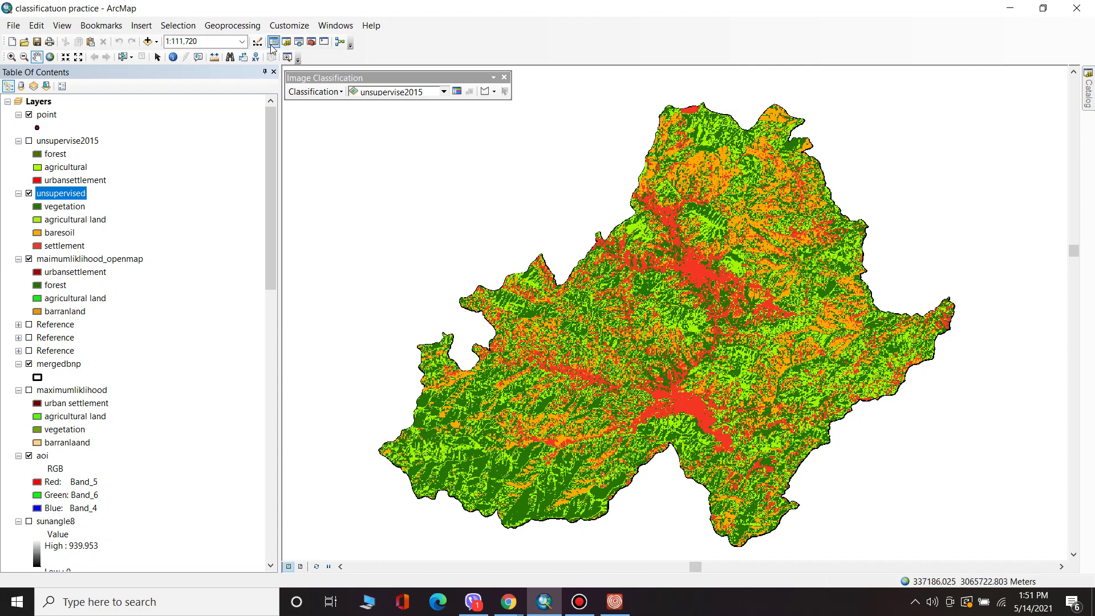
- Open the geoprocessing Results window and expand the Raster to ASCII result details
left_click(244, 27)
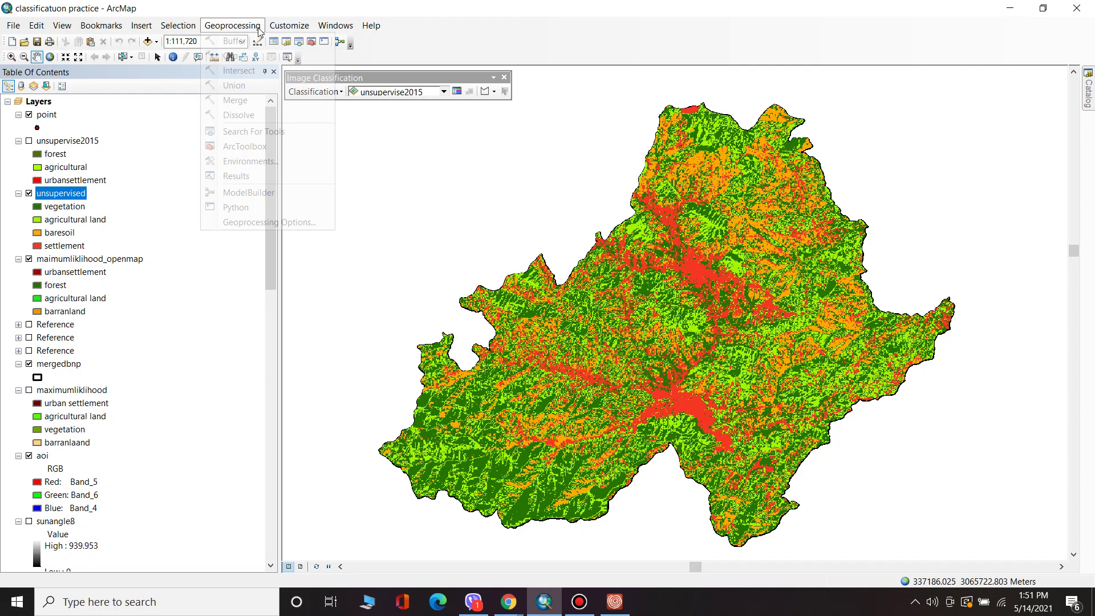
left_click(245, 175)
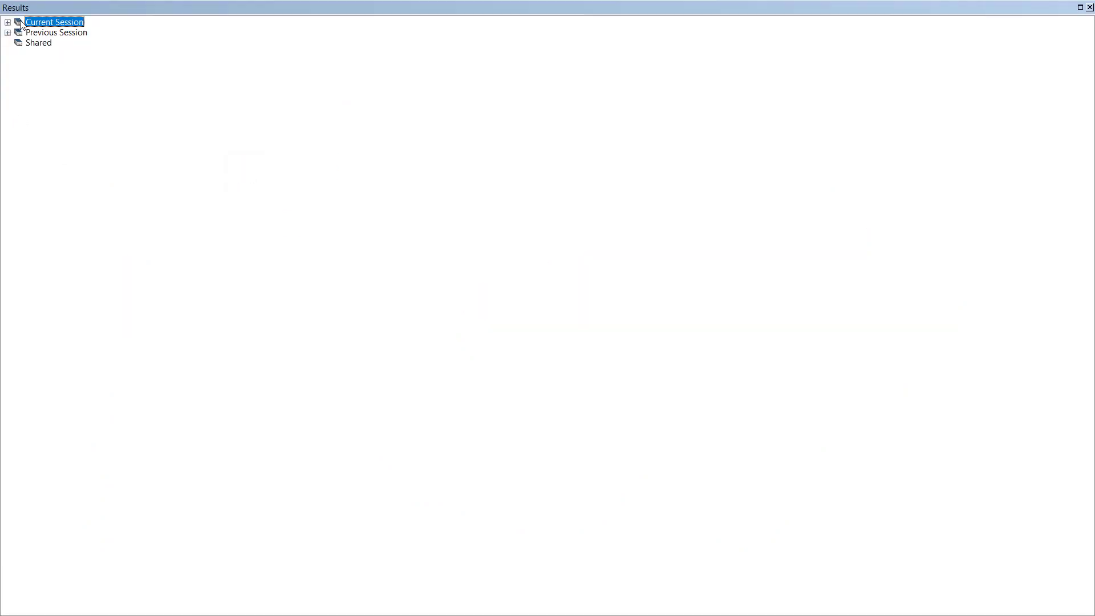
left_click(21, 24)
left_click(20, 24)
left_click(15, 23)
left_click(7, 23)
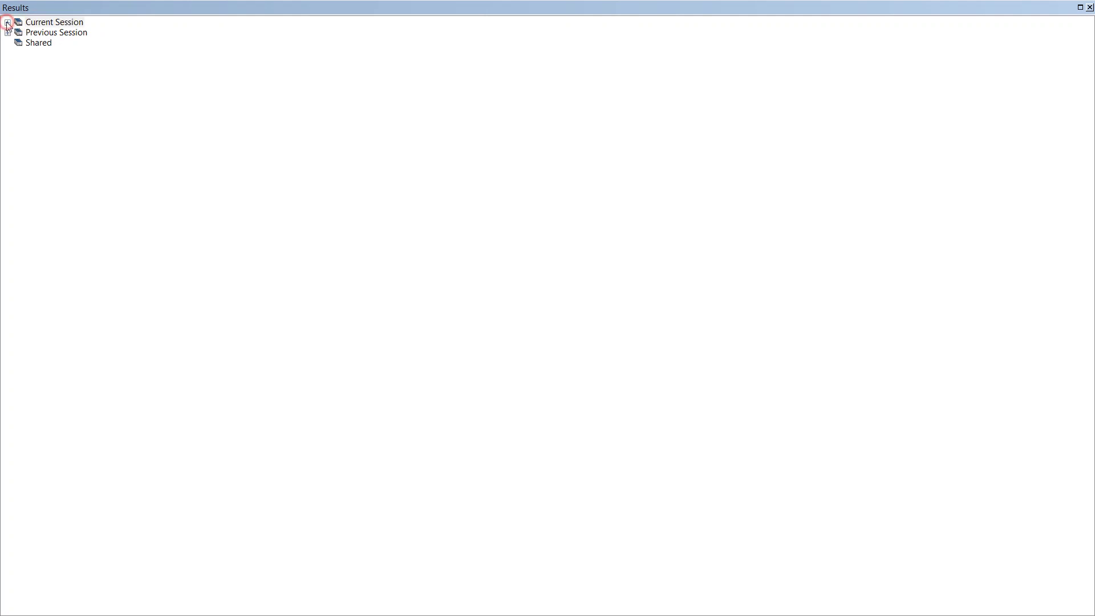
left_click(7, 24)
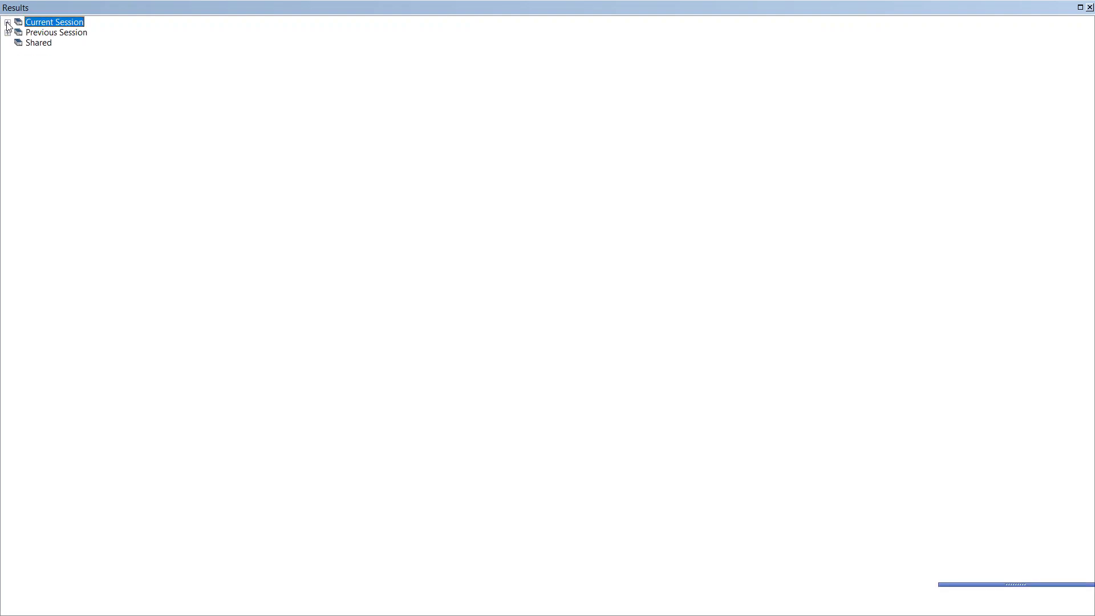
left_click(7, 24)
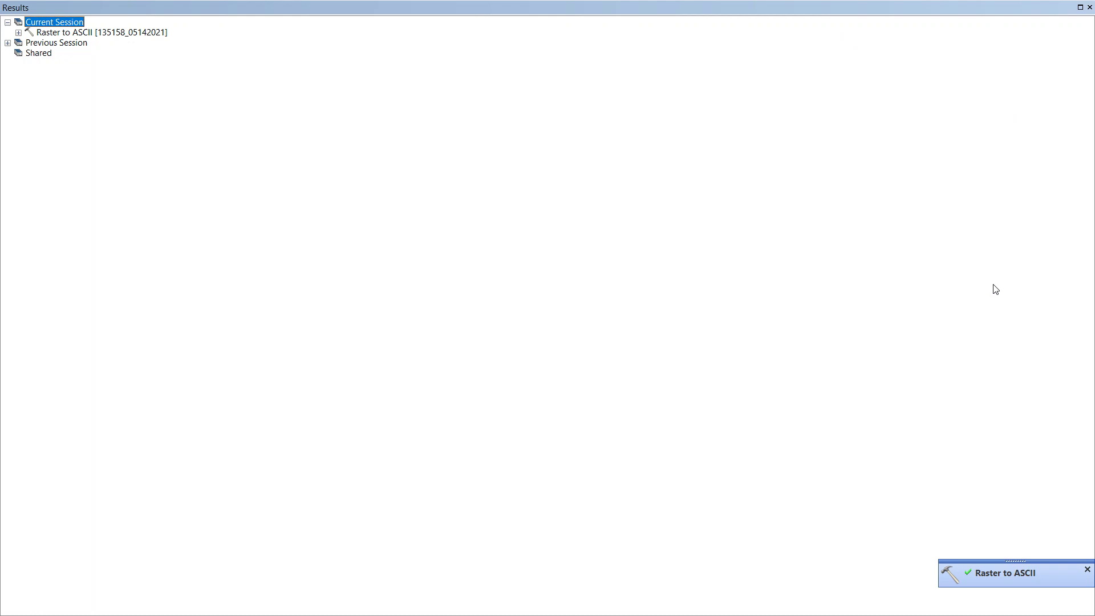
left_click(18, 33)
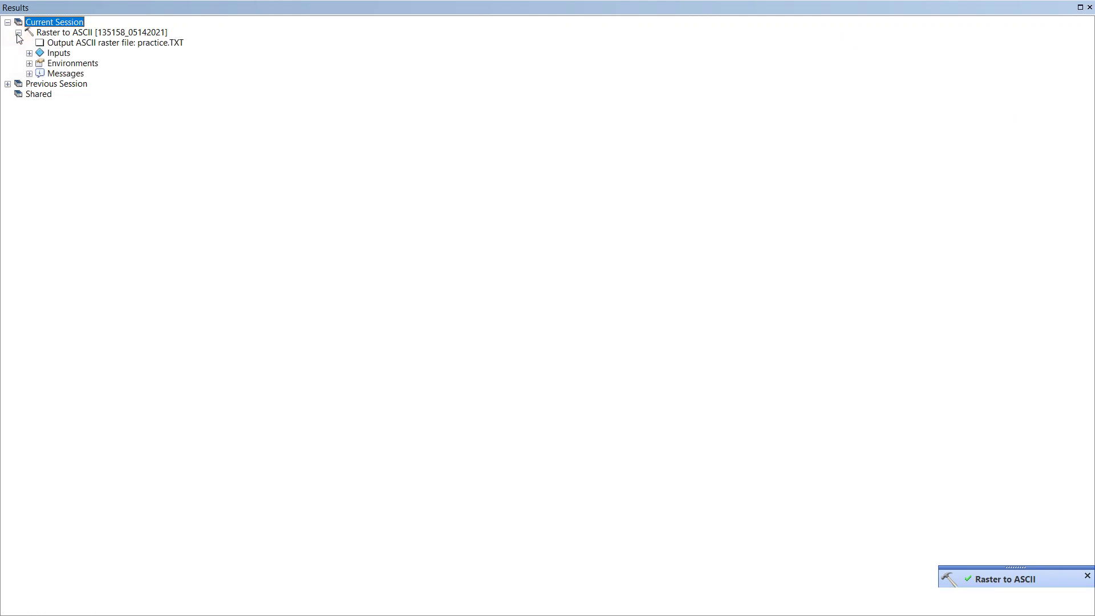
- Copy the location of practice.TXT, then close the Results window
right_click(128, 44)
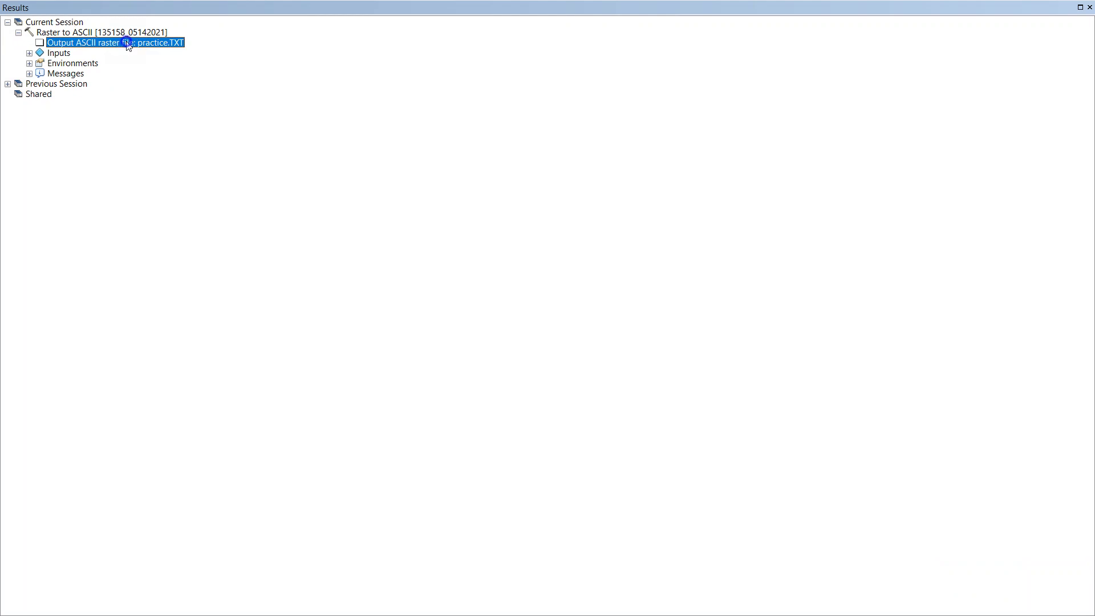
left_click(167, 64)
left_click(1089, 7)
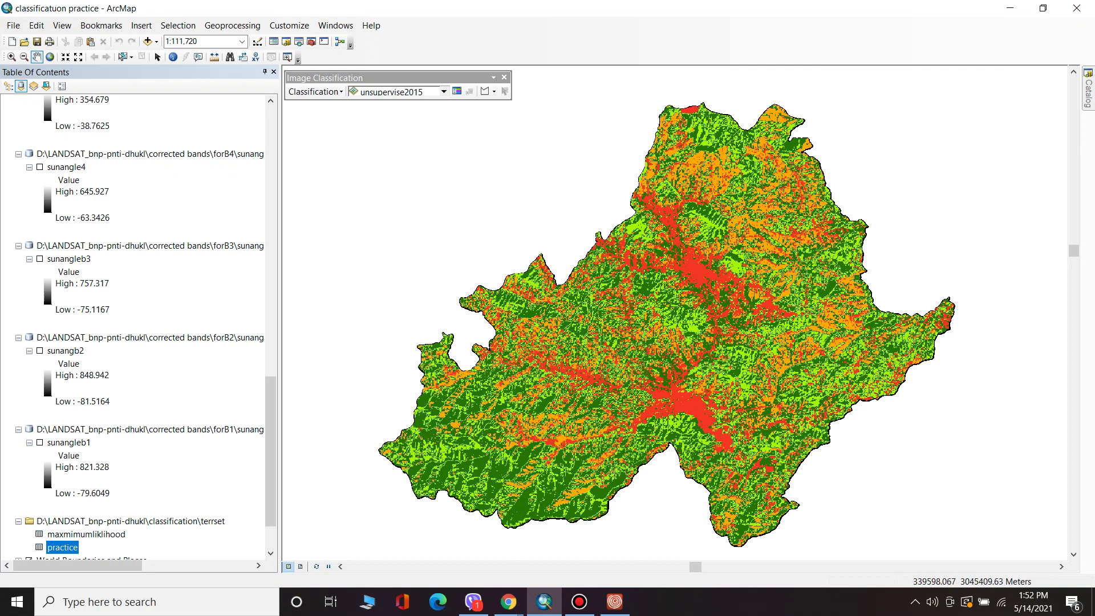
- Switch to TerrSet, dismiss the welcome panel and start an import
left_click(623, 611)
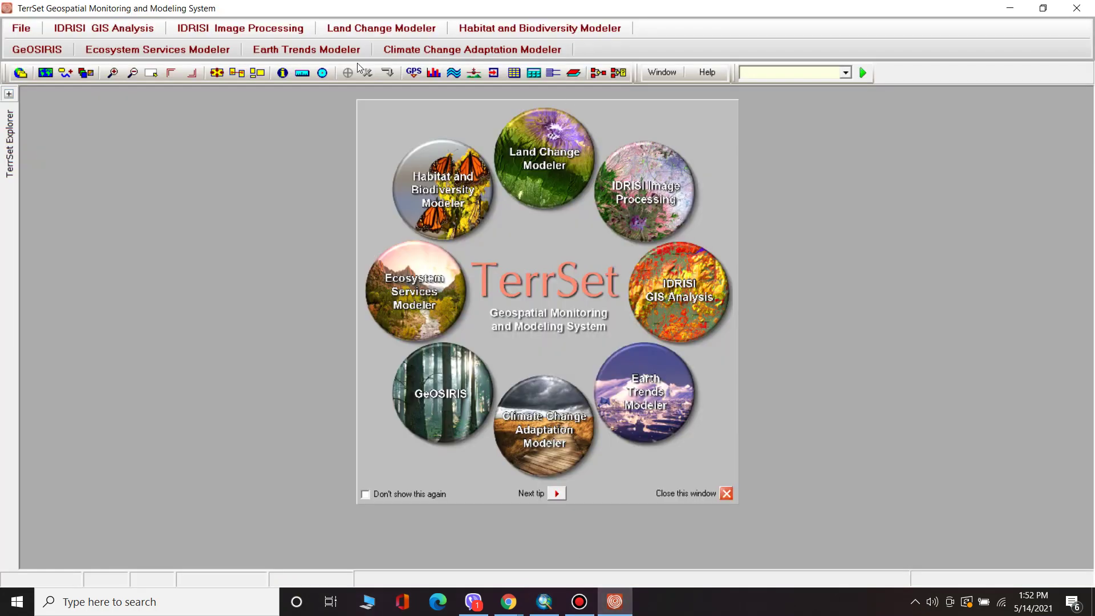
left_click(21, 29)
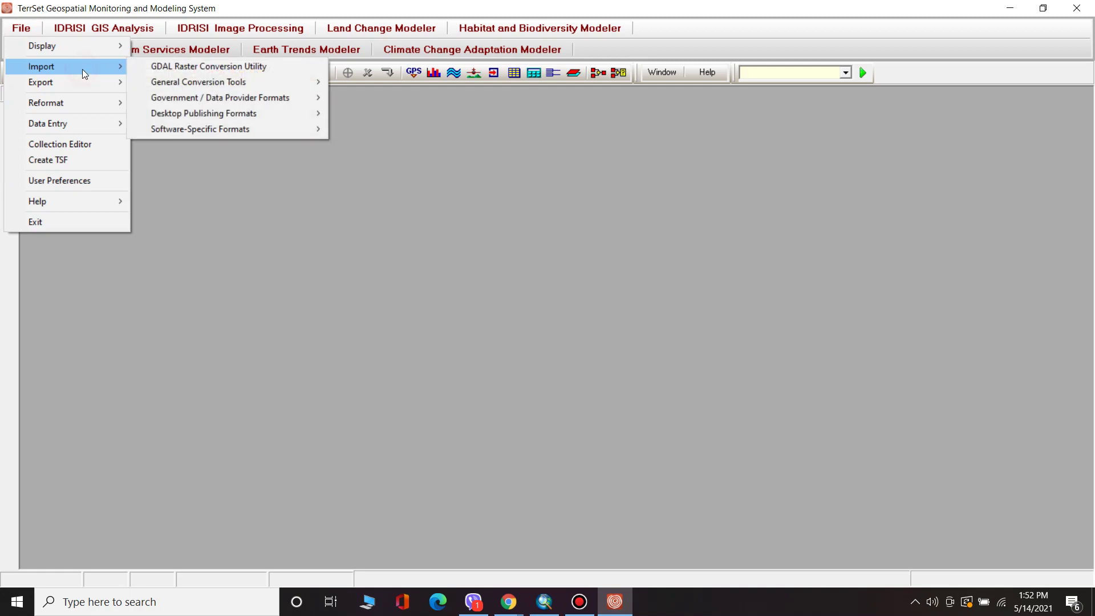
mouse_move(41, 66)
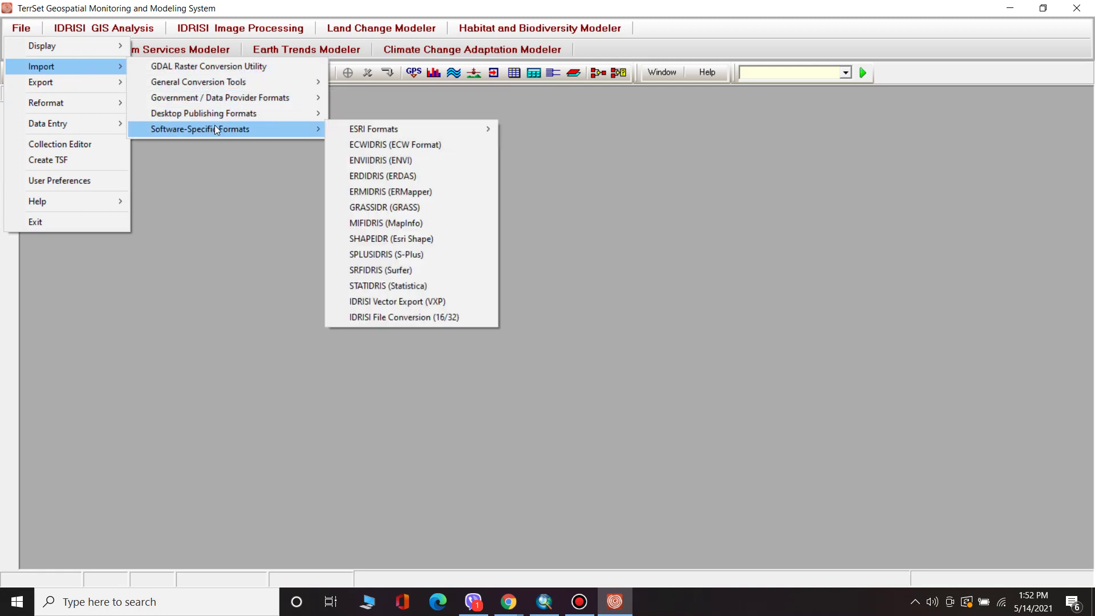
mouse_move(201, 129)
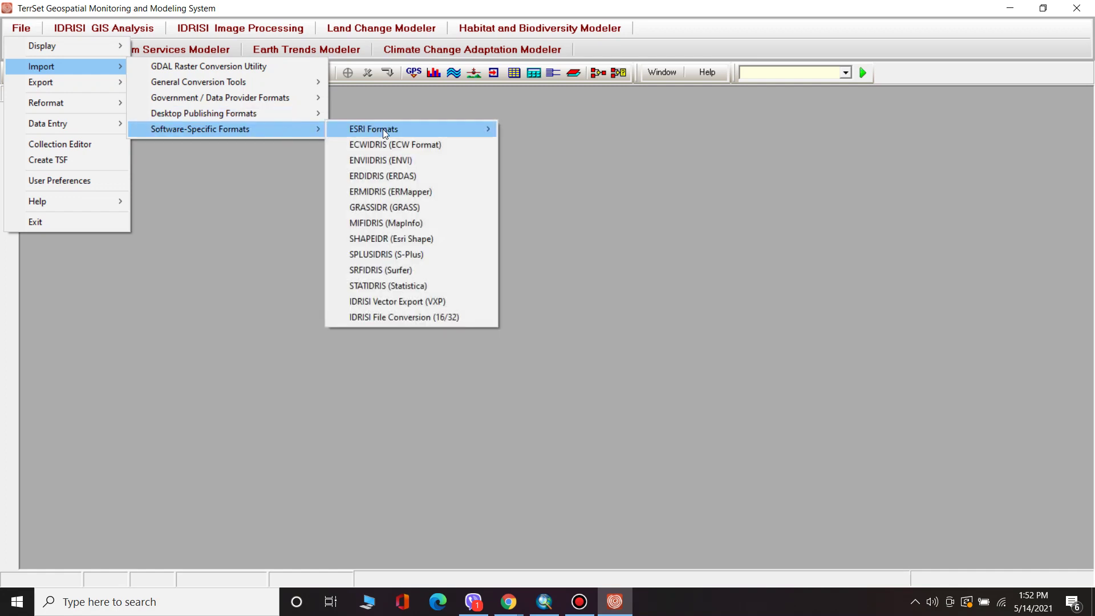
- Set ARCRASTER to ArcInfo ASCII to Idrisi with the pasted practice.TXT path as input
mouse_move(374, 129)
left_click(555, 145)
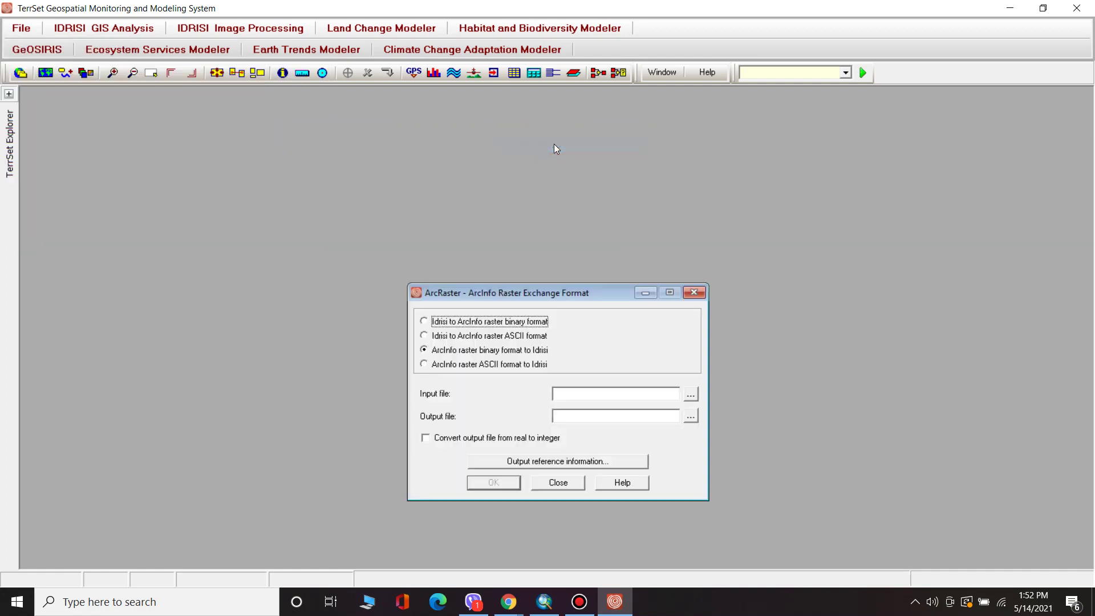
left_click(429, 367)
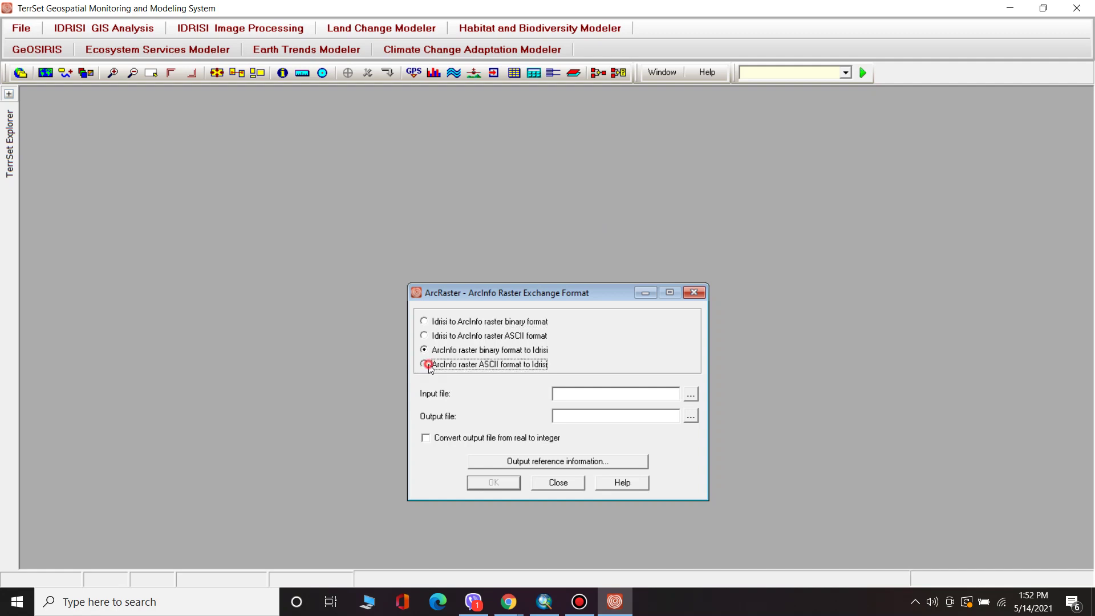
left_click(689, 394)
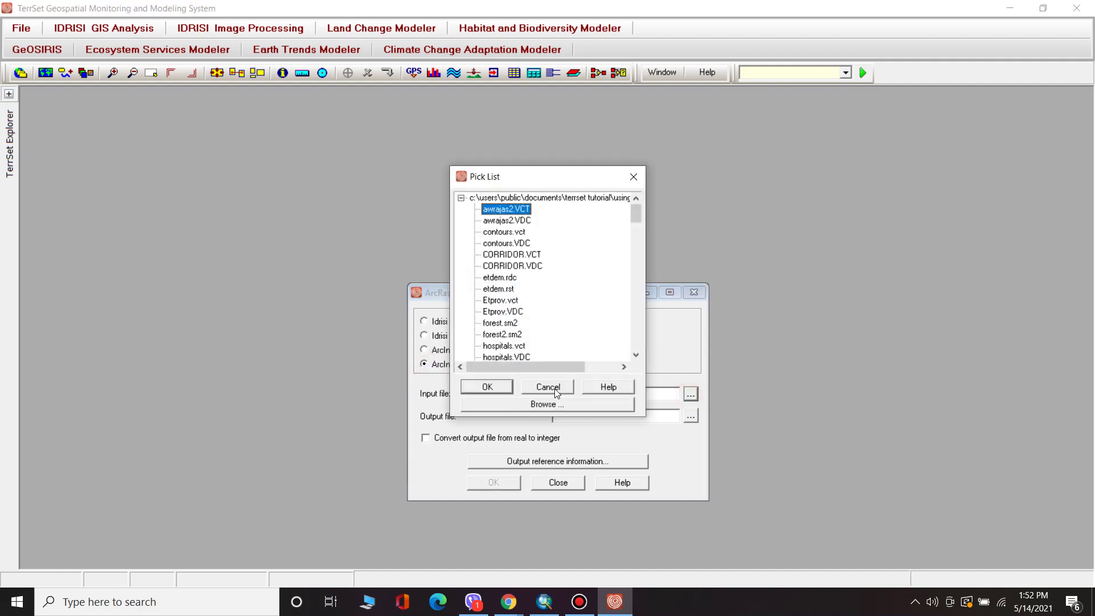
left_click(558, 406)
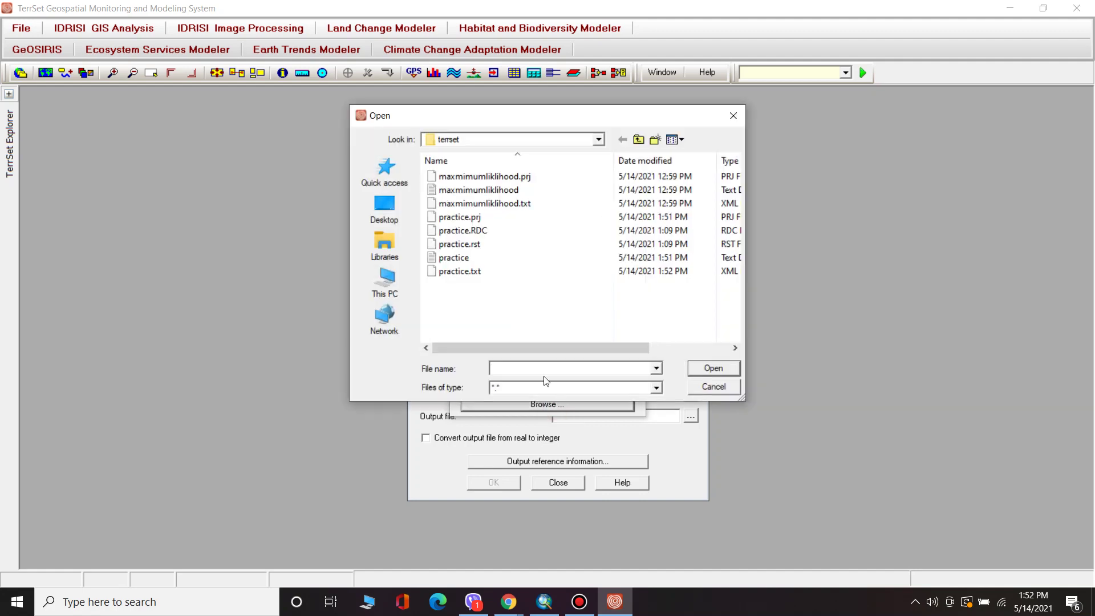
right_click(513, 372)
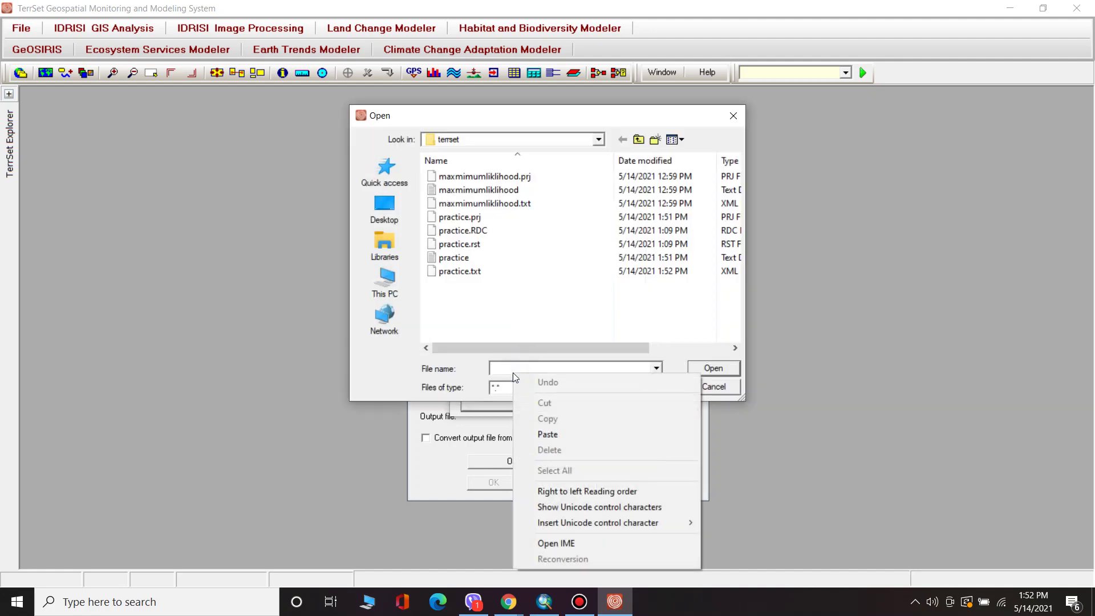
left_click(543, 435)
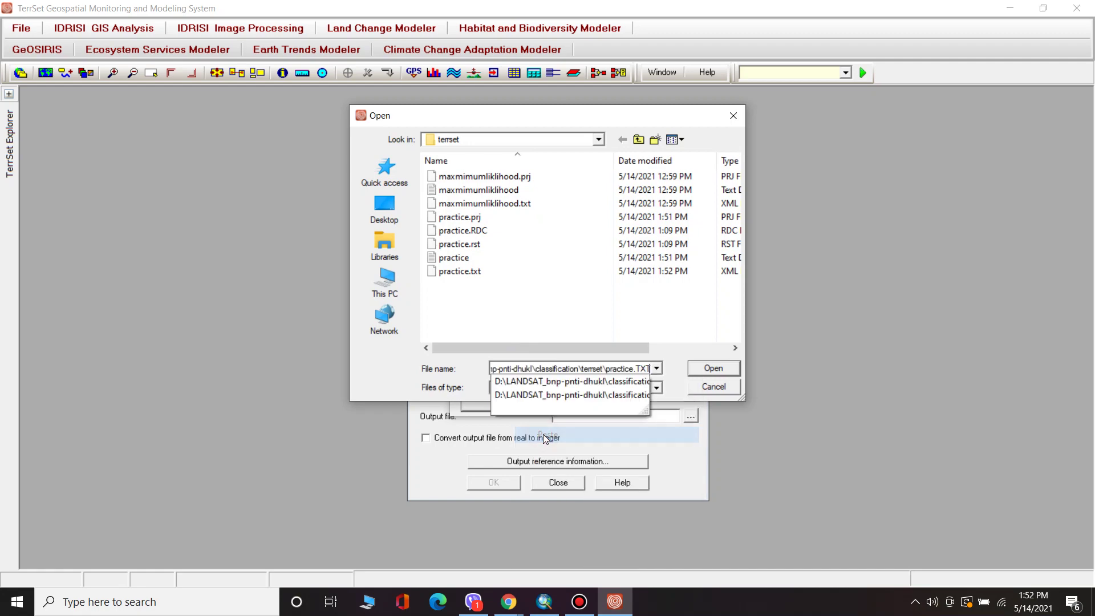
left_click(712, 366)
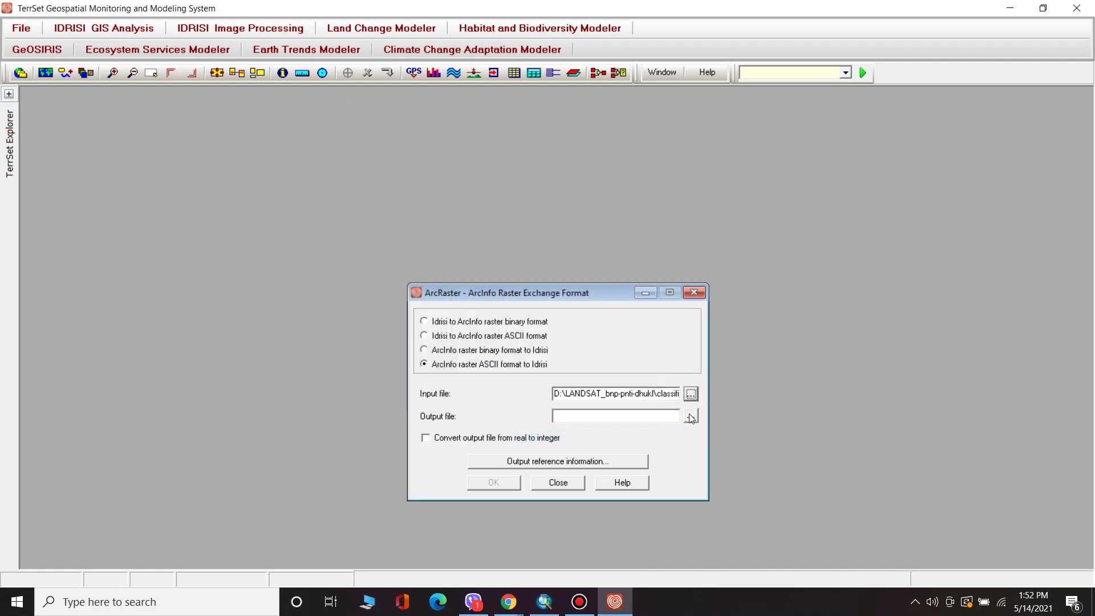
- Replace the default output raster name with practice2
left_click(689, 414)
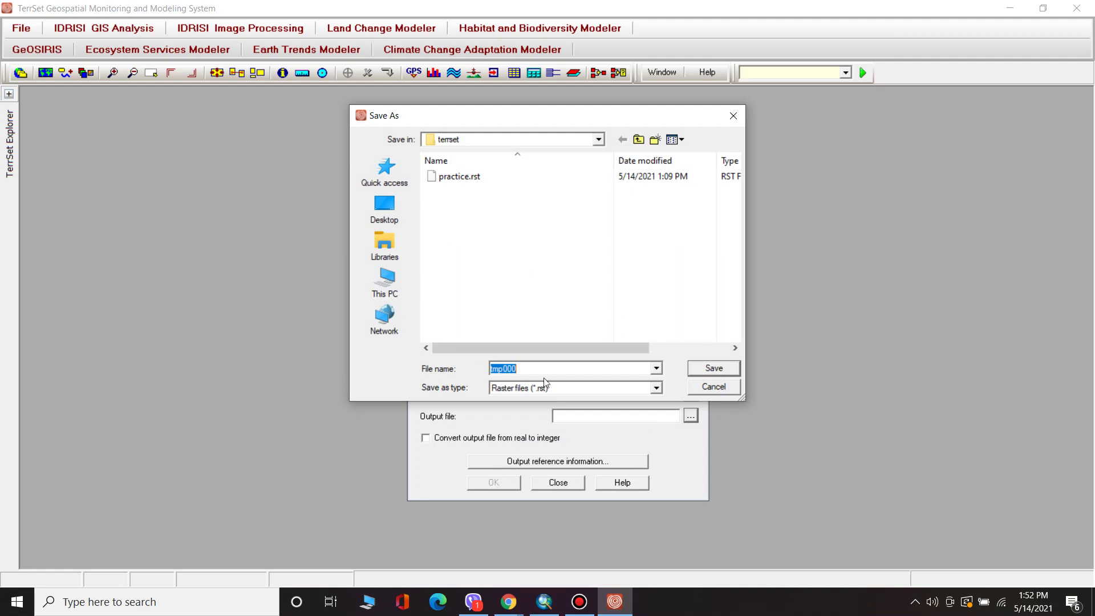
key("BackSpace")
type("p")
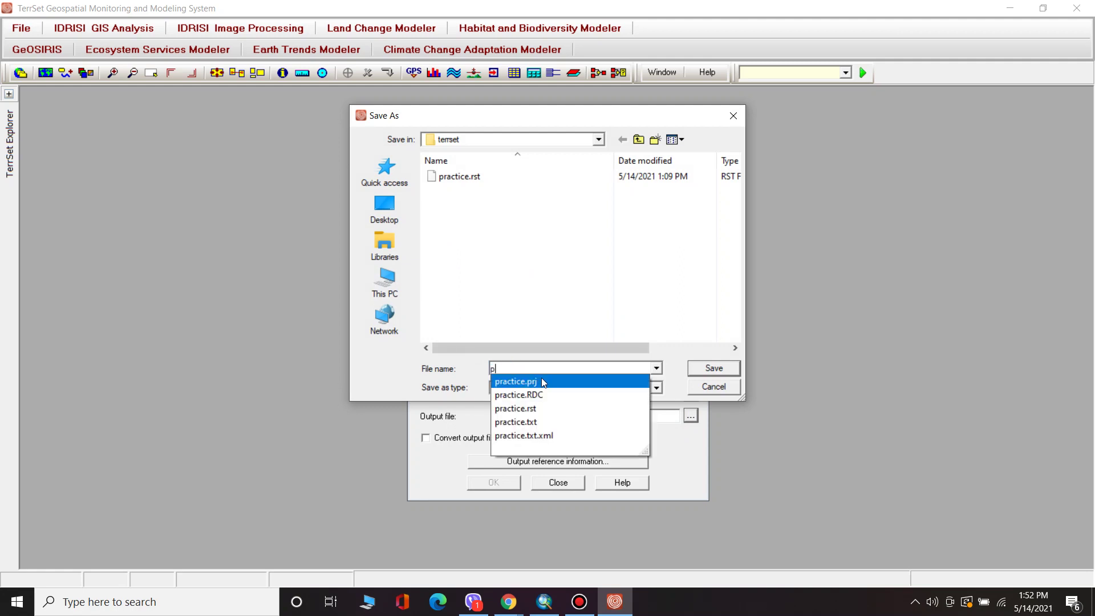
type("ractice")
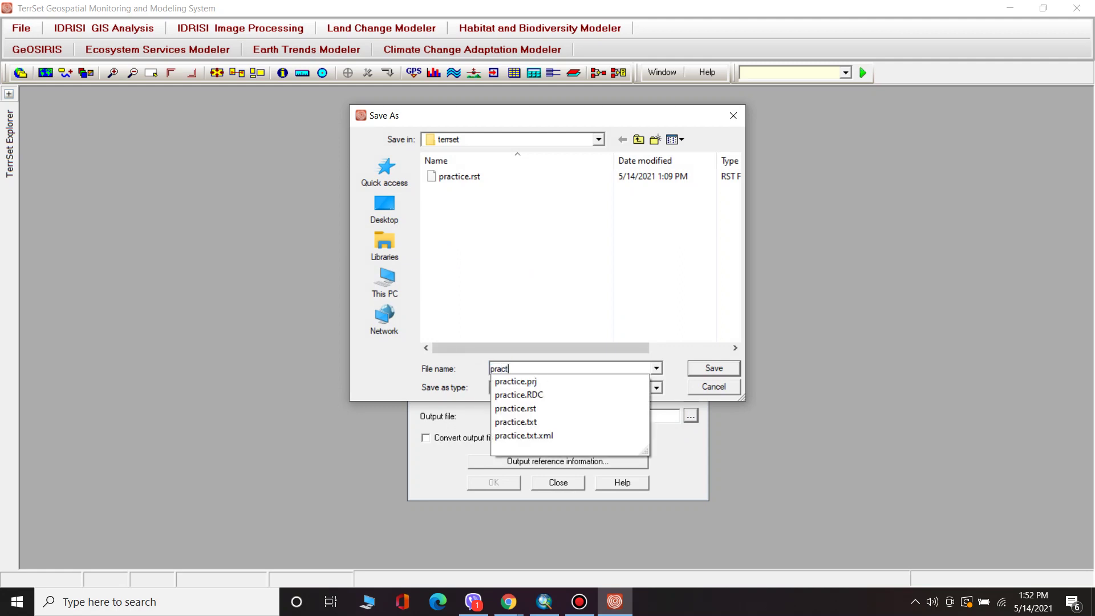
type("2.rst")
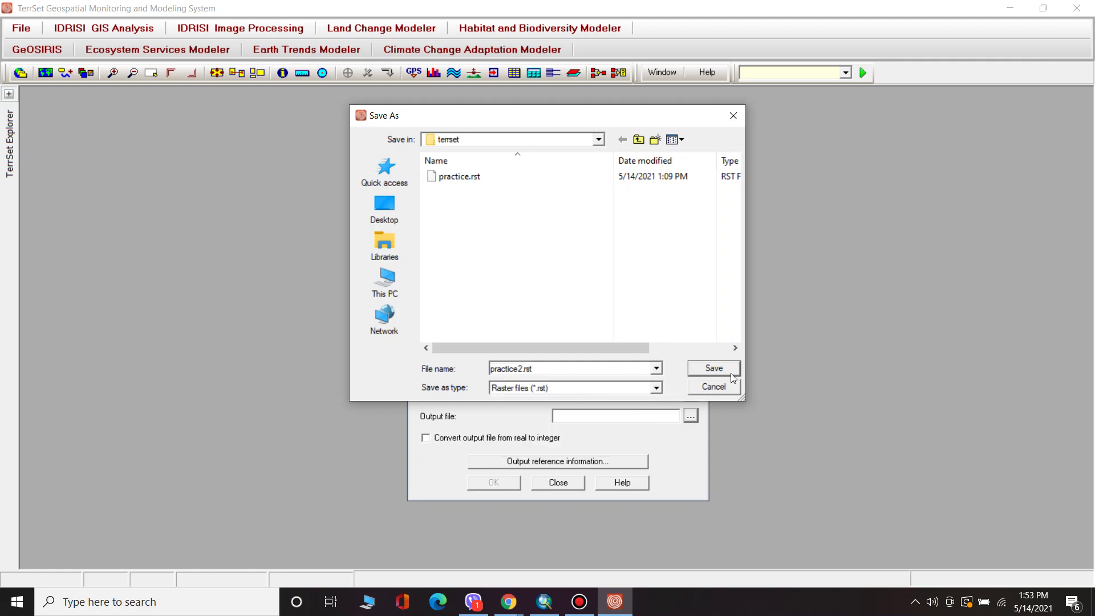
- Save output as practice2, convert real to integer, and choose UTM-45N as the reference system
left_click(730, 372)
left_click(426, 439)
left_click(544, 465)
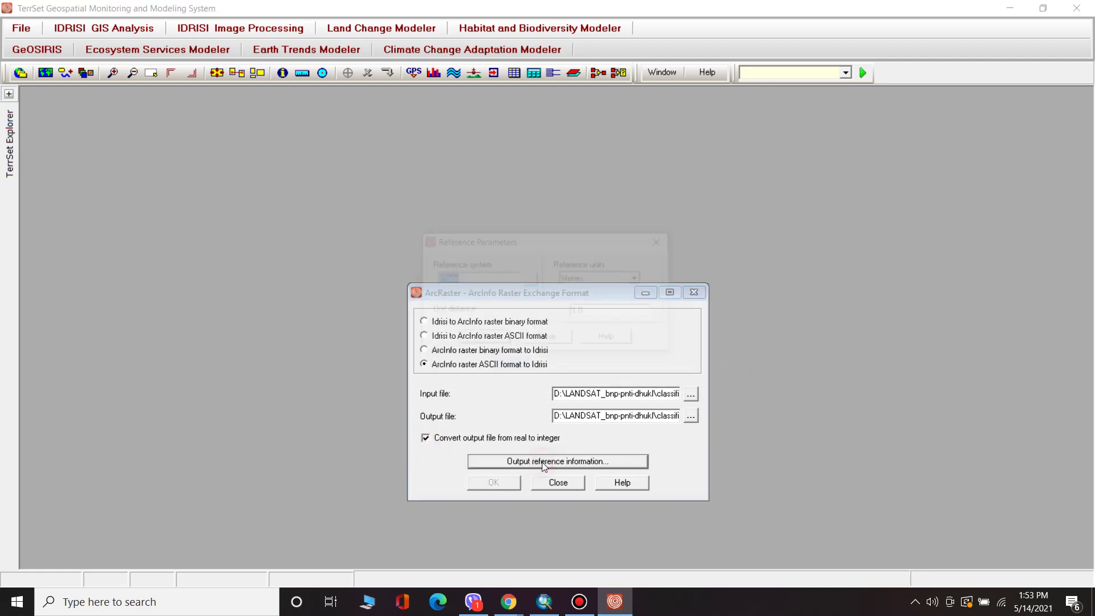
left_click(534, 280)
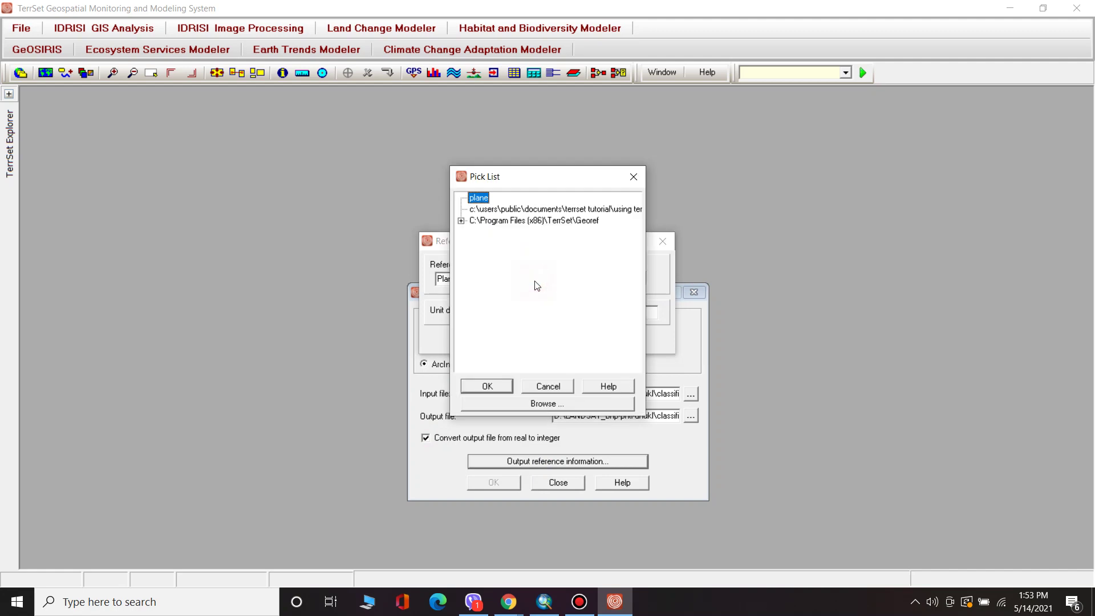
double_click(597, 221)
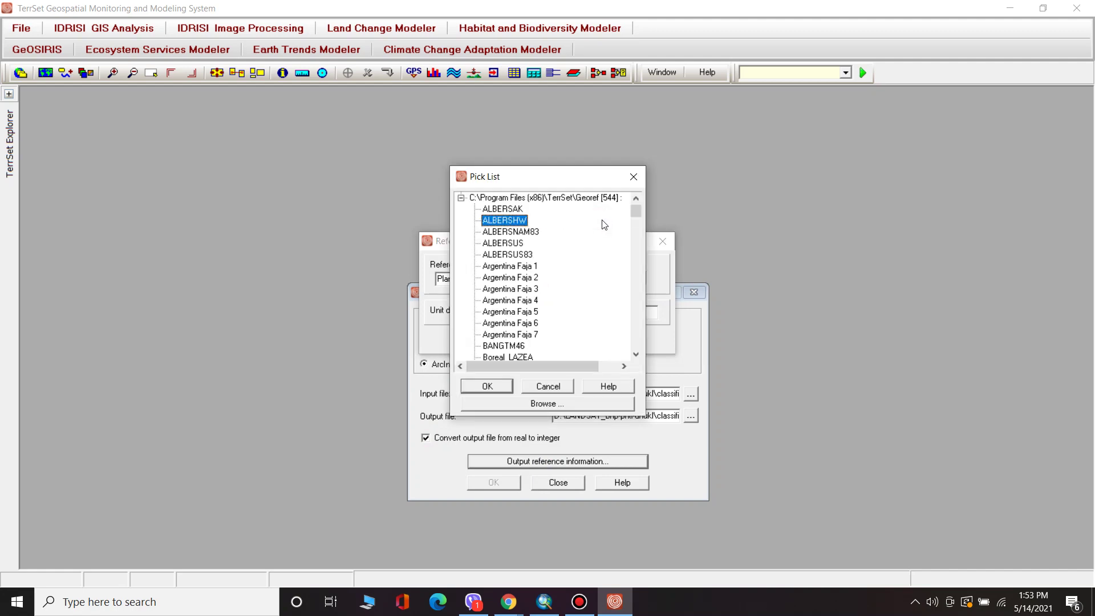
left_click_drag(636, 219, 629, 346)
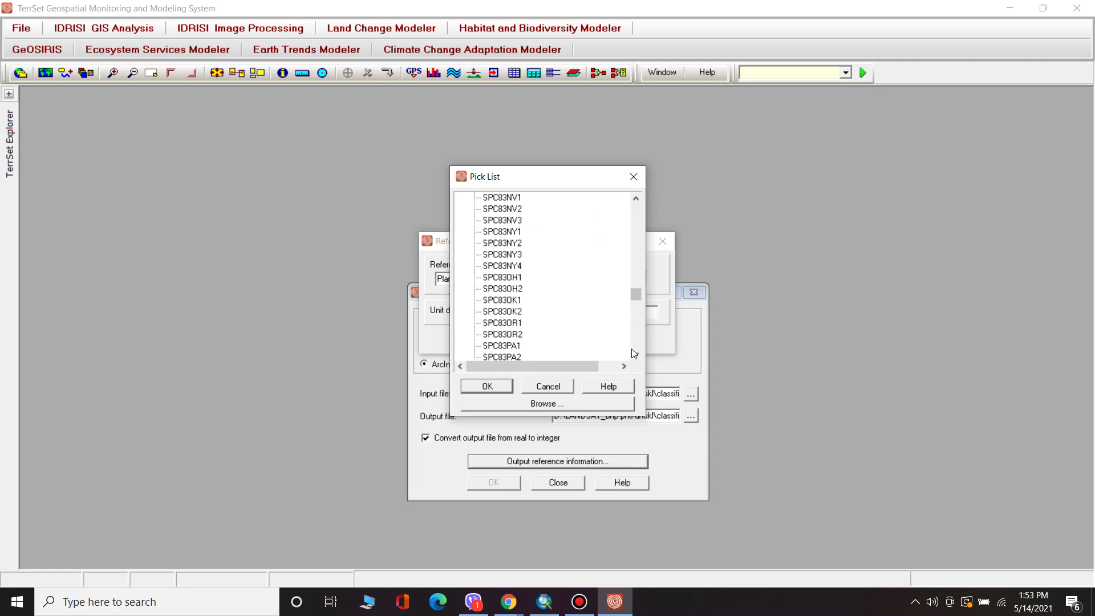
left_click(634, 354)
left_click_drag(636, 301, 635, 329)
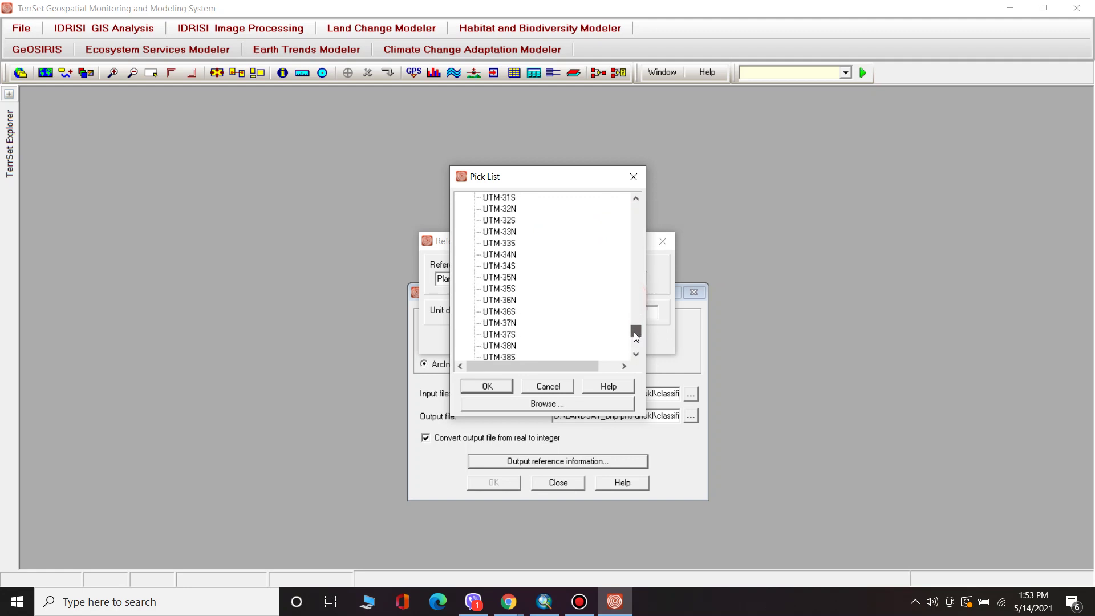
mouse_move(635, 329)
left_mouse_down()
mouse_move(636, 353)
mouse_move(637, 337)
left_mouse_up()
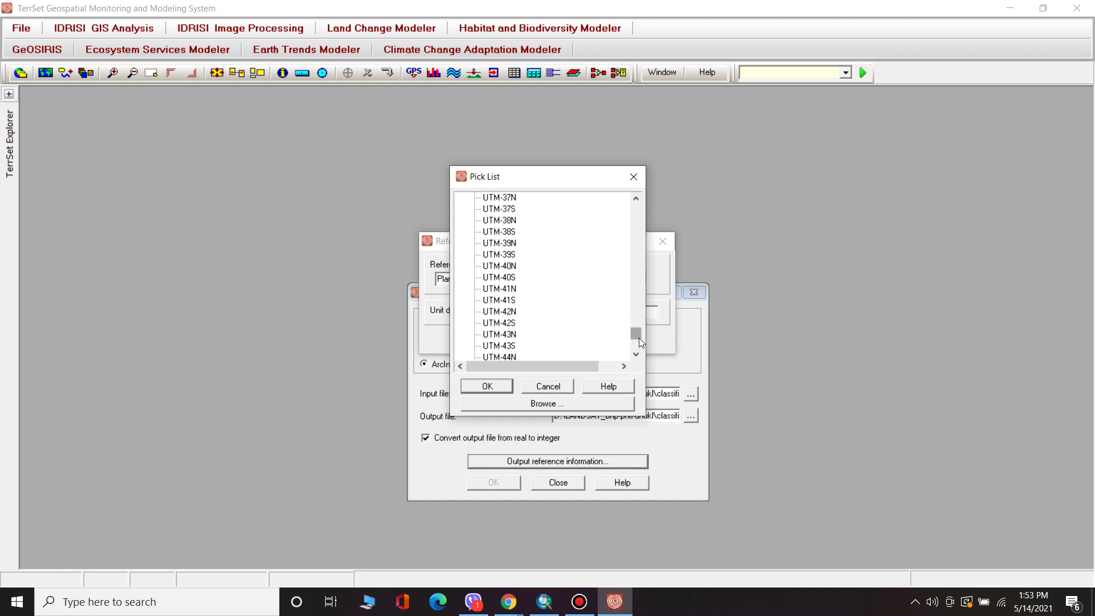
left_click_drag(639, 341, 640, 345)
double_click(499, 243)
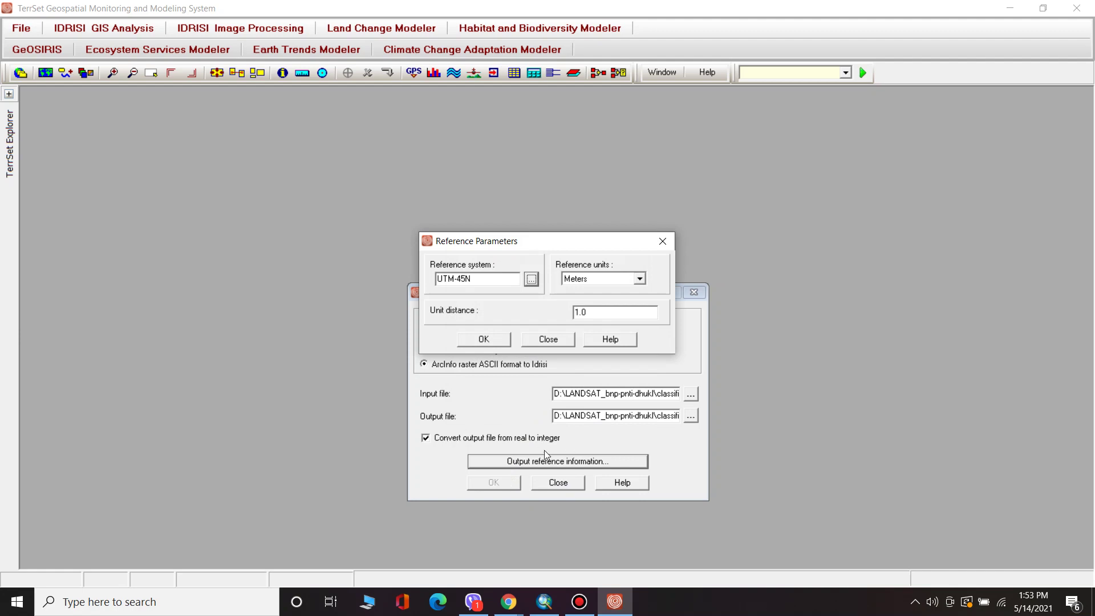
- Confirm the UTM-45N reference parameters and run the ASCII-to-Idrisi conversion of practice.TXT
left_click(552, 464)
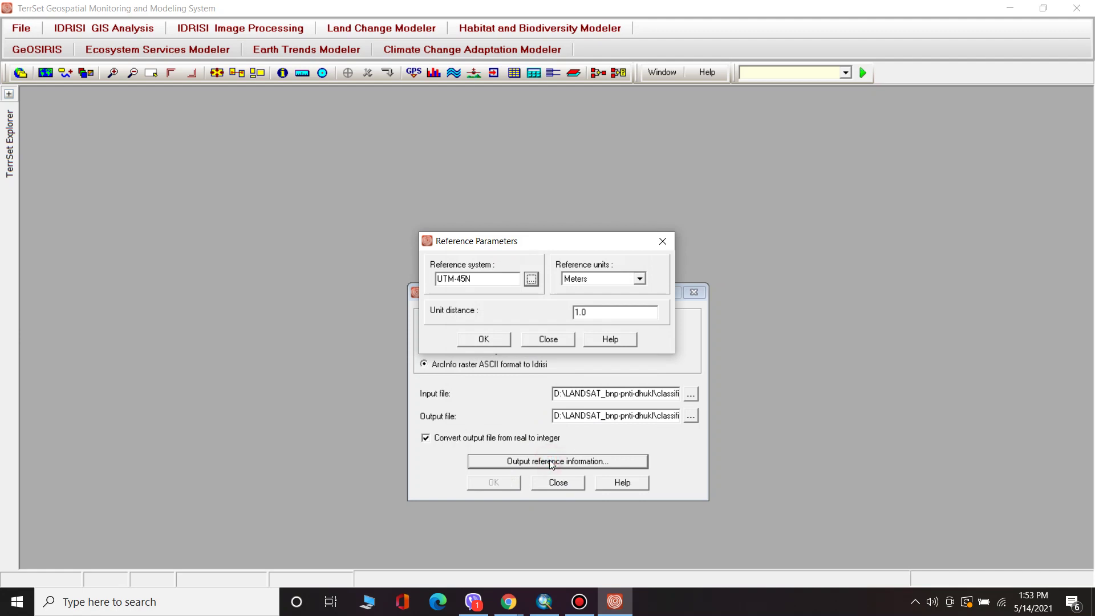
left_click(494, 339)
left_click(494, 482)
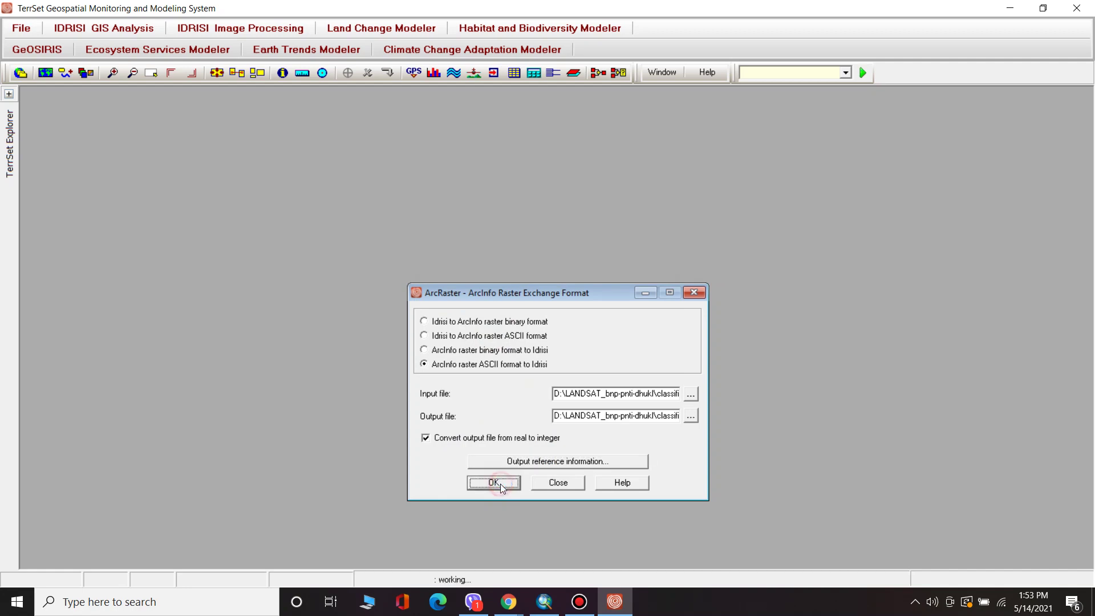